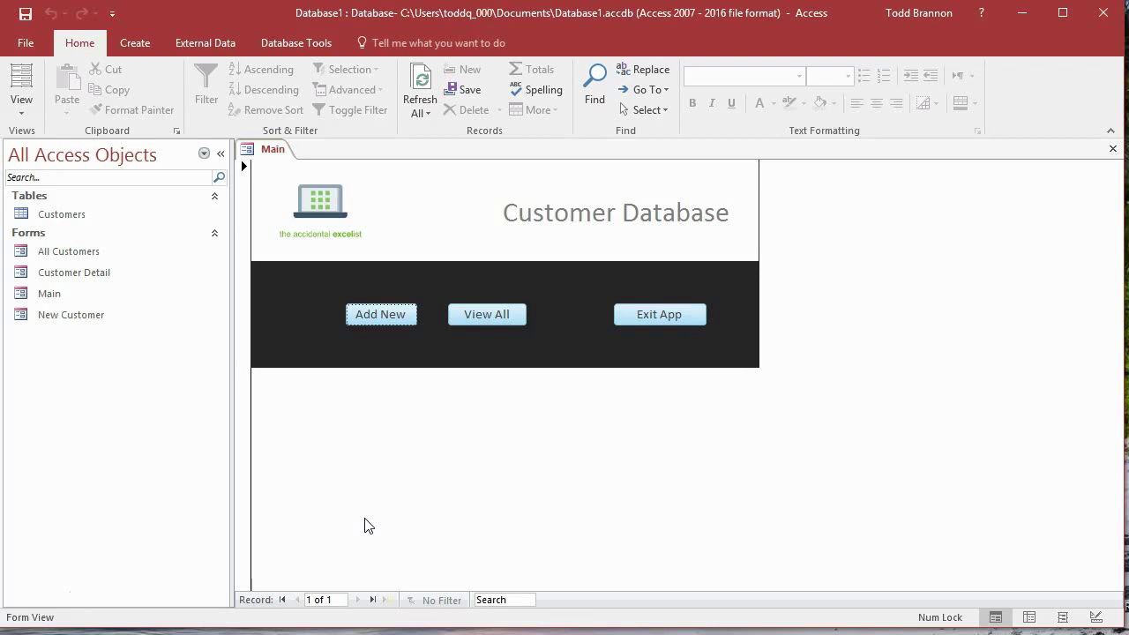
# Preview the Add New customer form, then view all customers and one customer's details
pyautogui.click(389, 318)
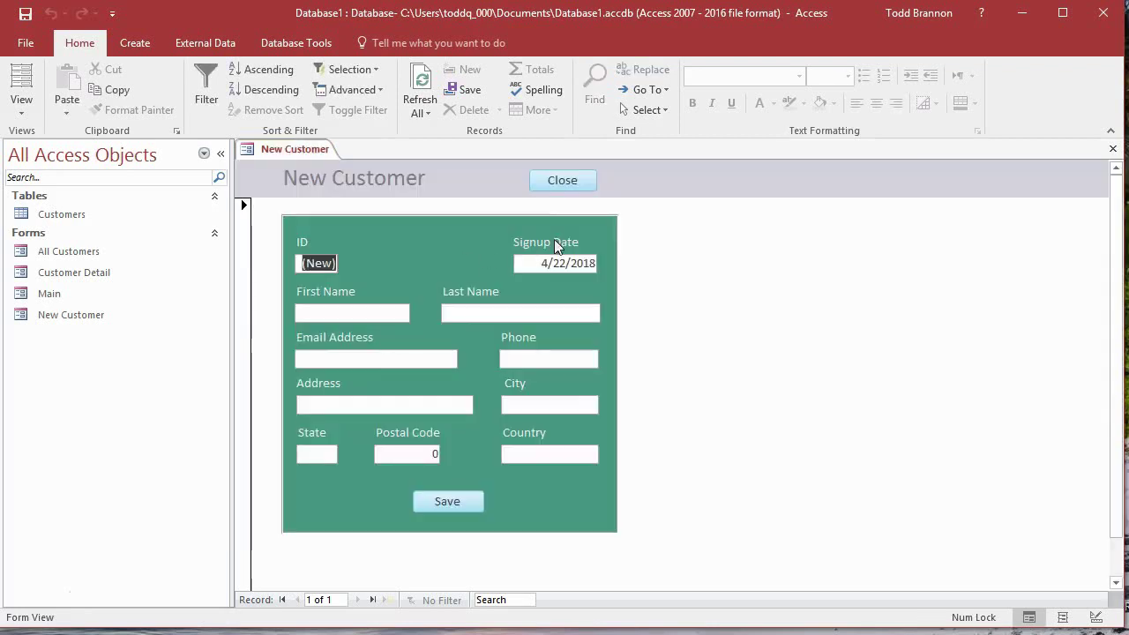
pyautogui.click(562, 181)
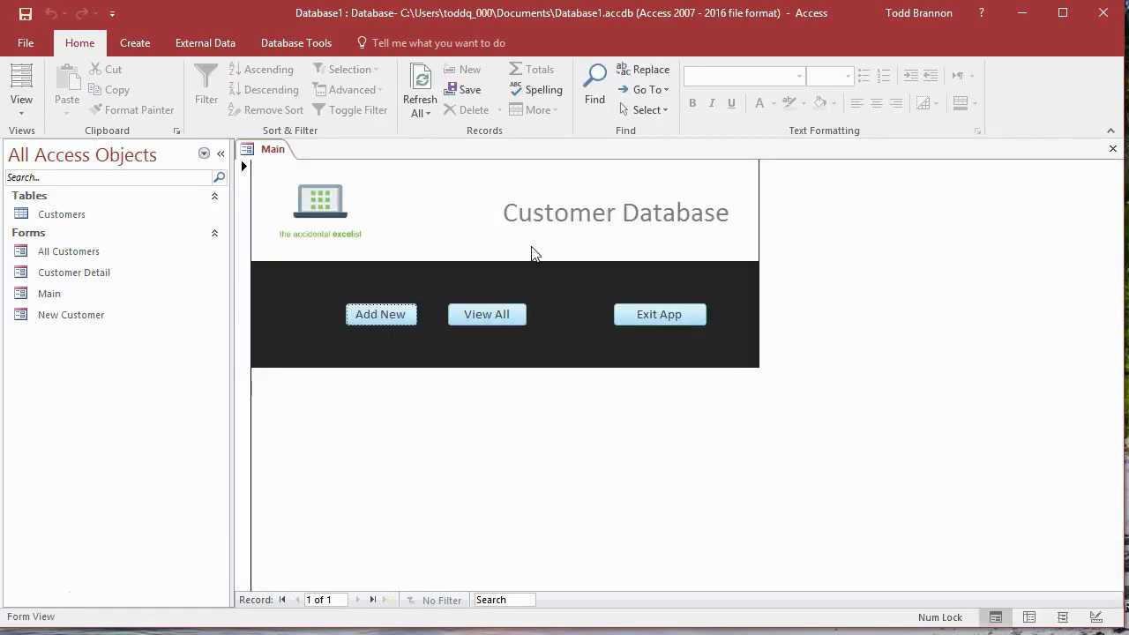
pyautogui.click(506, 320)
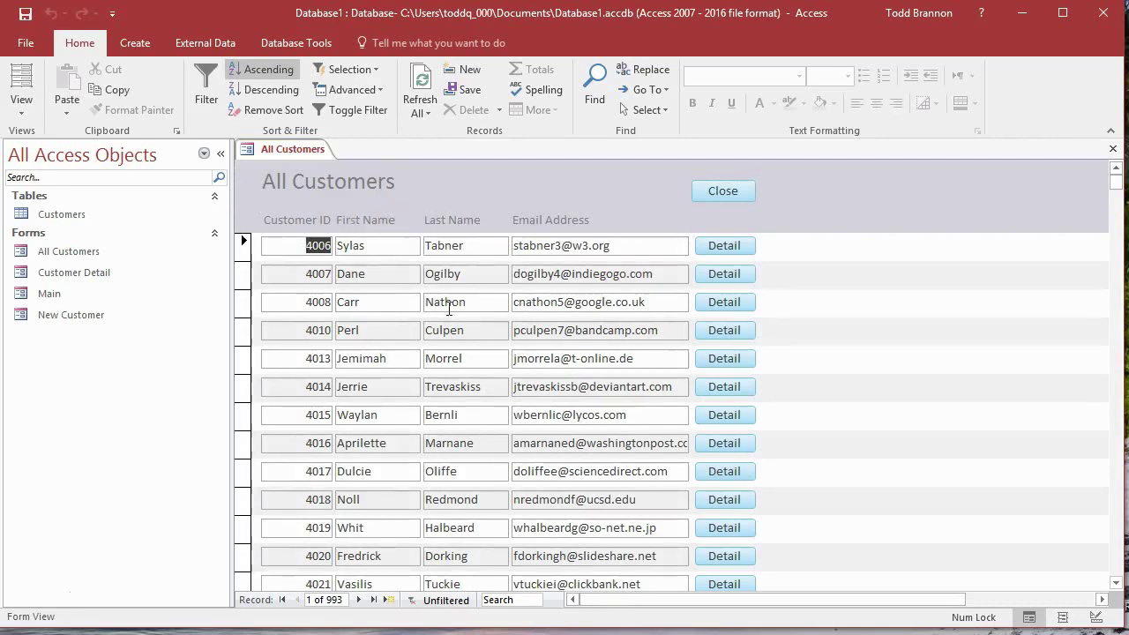
pyautogui.click(724, 330)
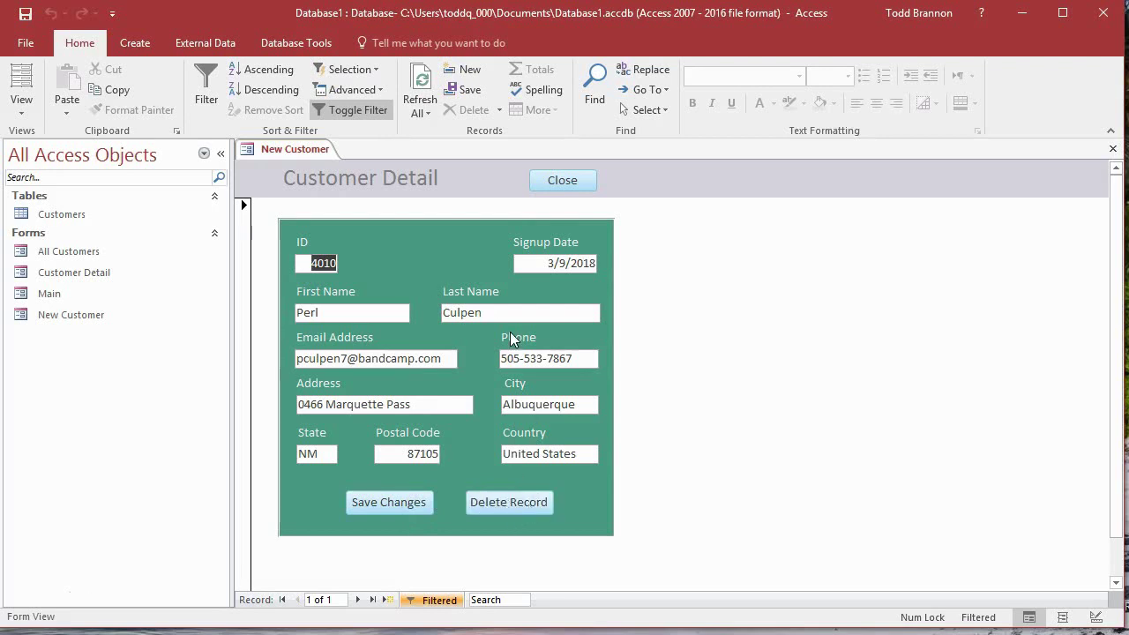
pyautogui.click(561, 181)
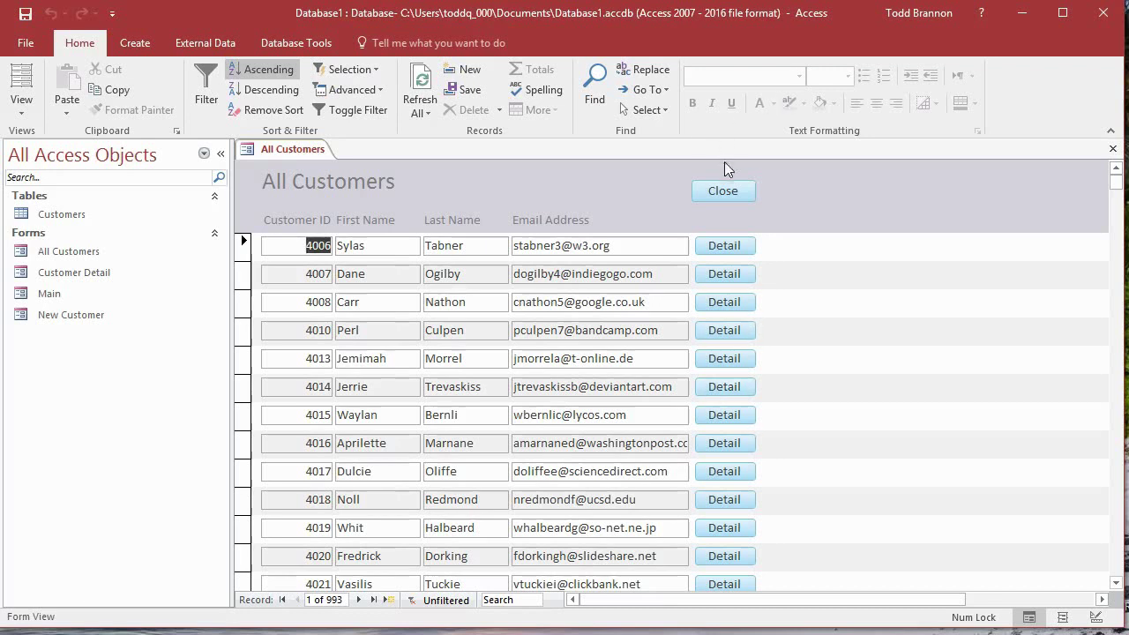
# Close the All Customers list to return to the Main form and show the Create ribbon
pyautogui.click(723, 196)
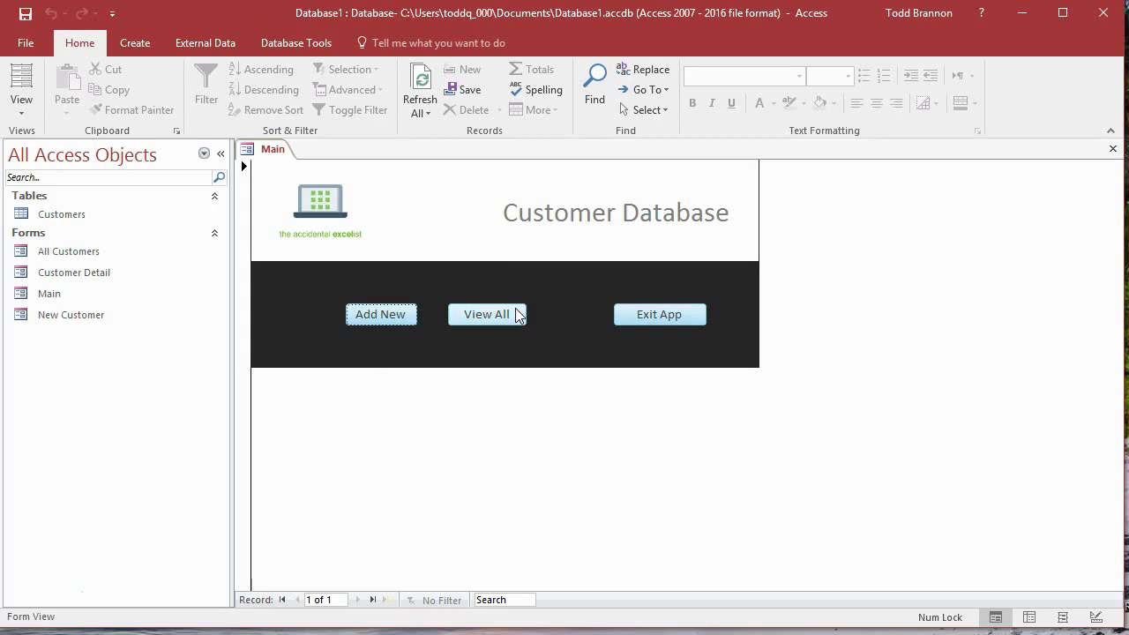
pyautogui.click(132, 43)
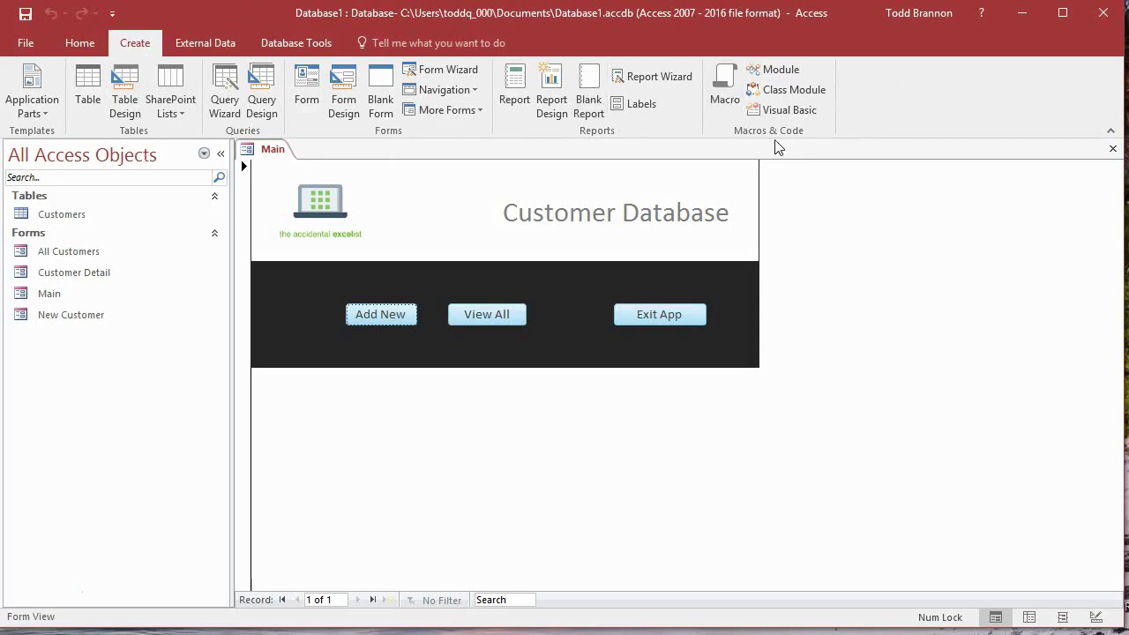
# Create a blank macro whose OpenForm action opens the Main form
pyautogui.click(727, 99)
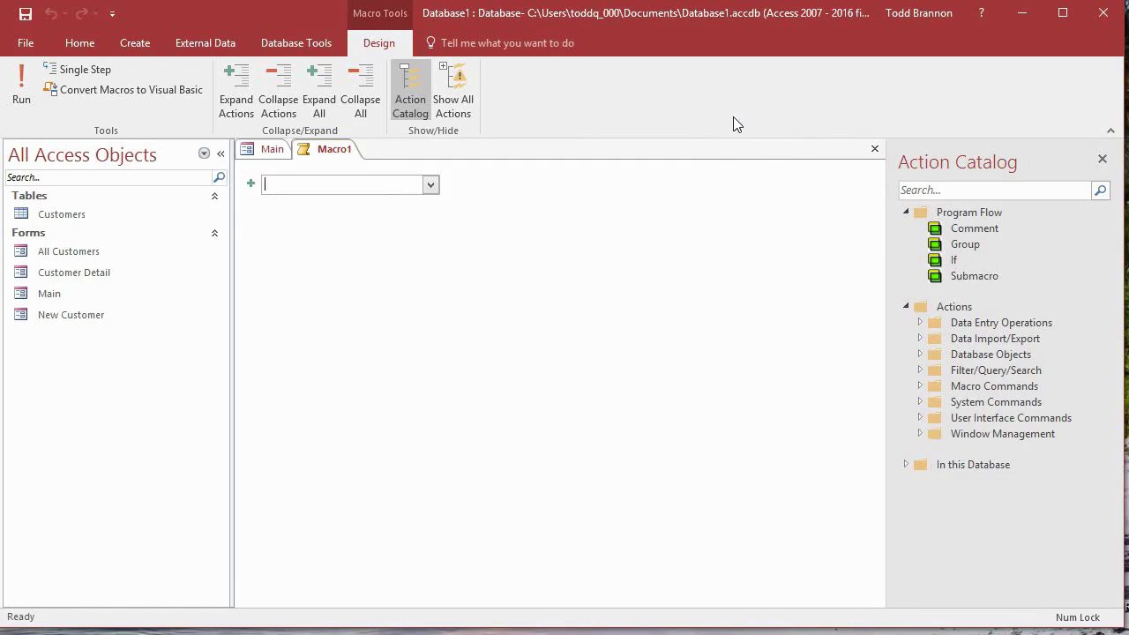
pyautogui.write('OpenForm')
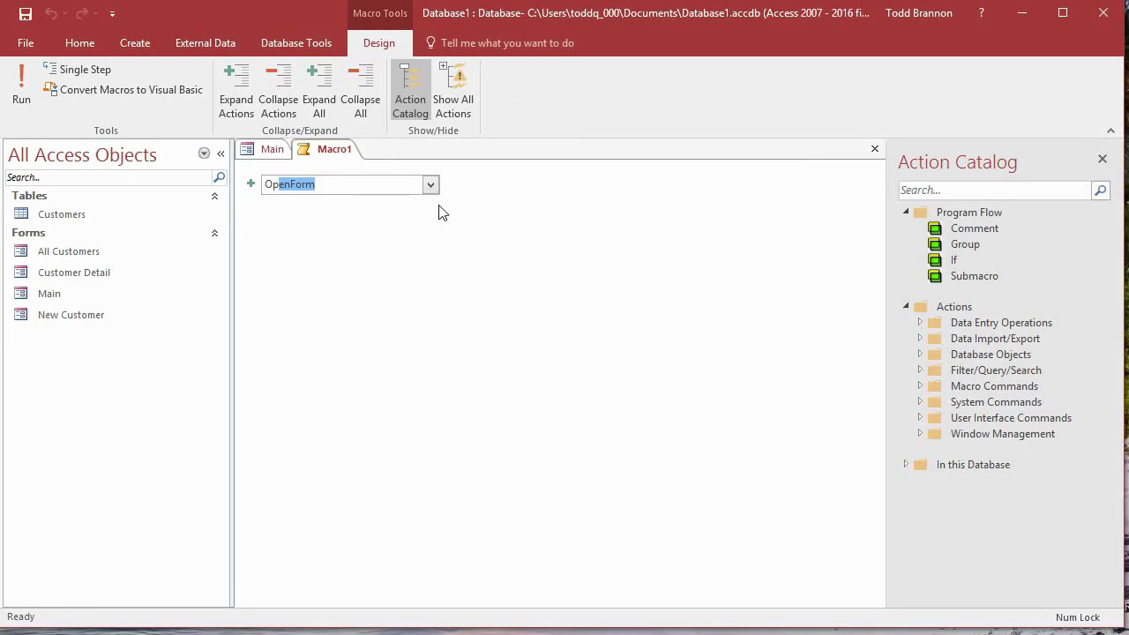
pyautogui.press('Return')
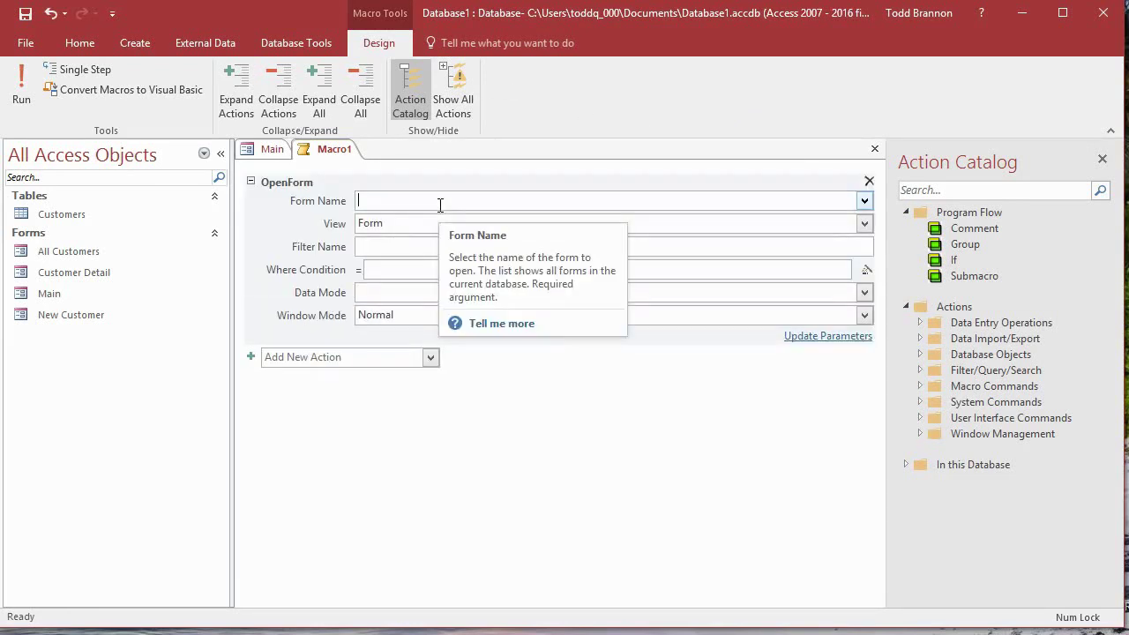
pyautogui.write('Main')
pyautogui.press('Tab')
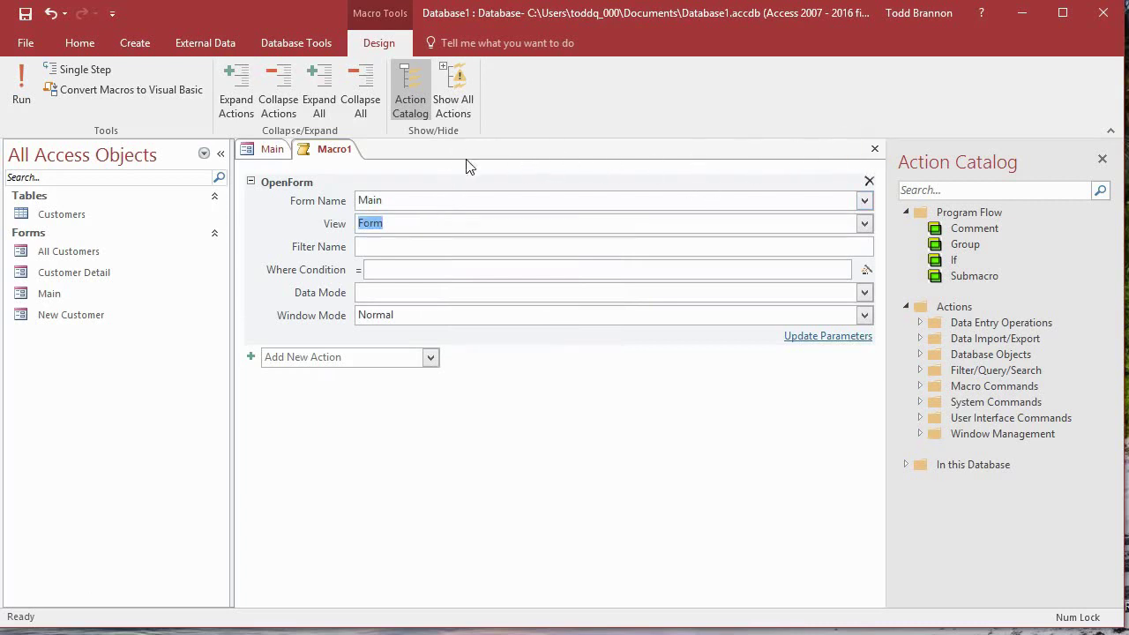
# Close Macro1 and save it under the name autoexec
pyautogui.click(874, 149)
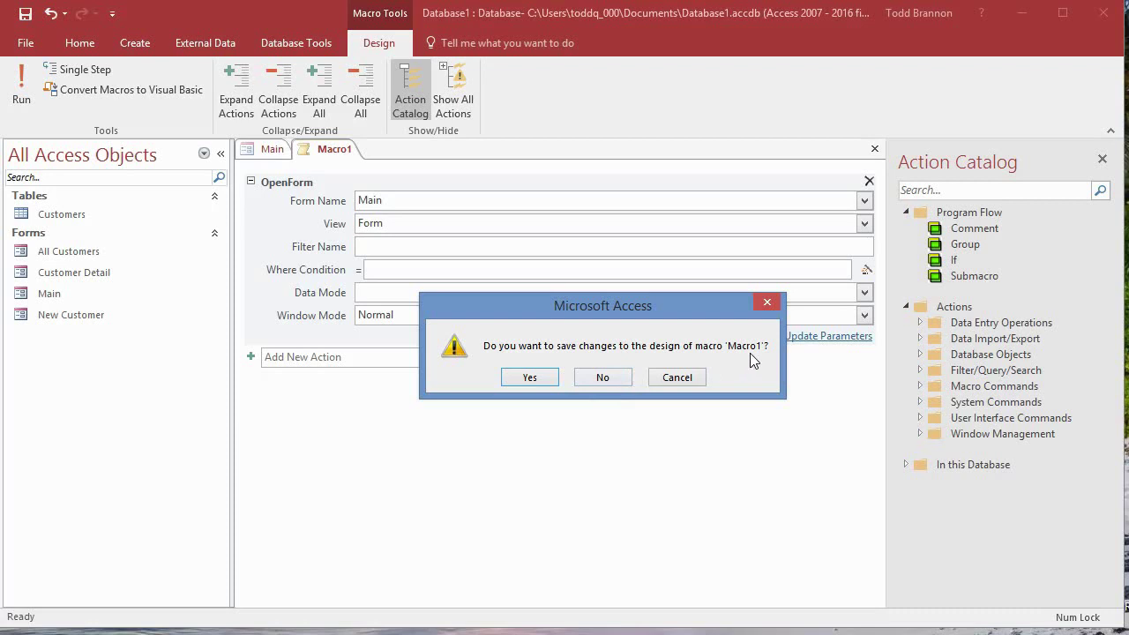
pyautogui.click(527, 377)
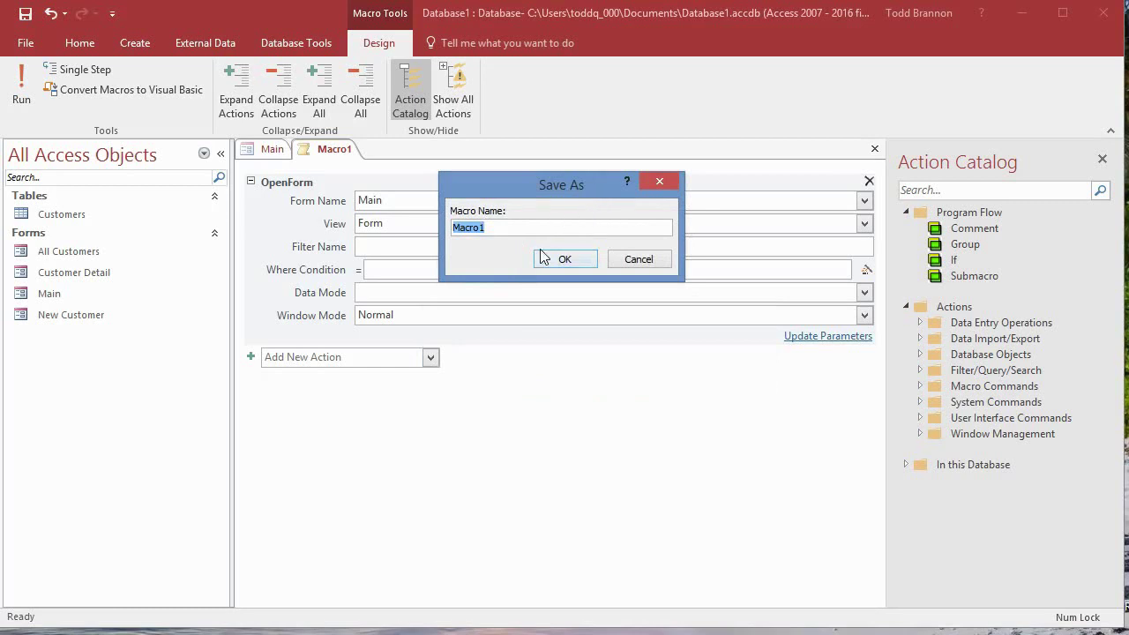
pyautogui.write('au')
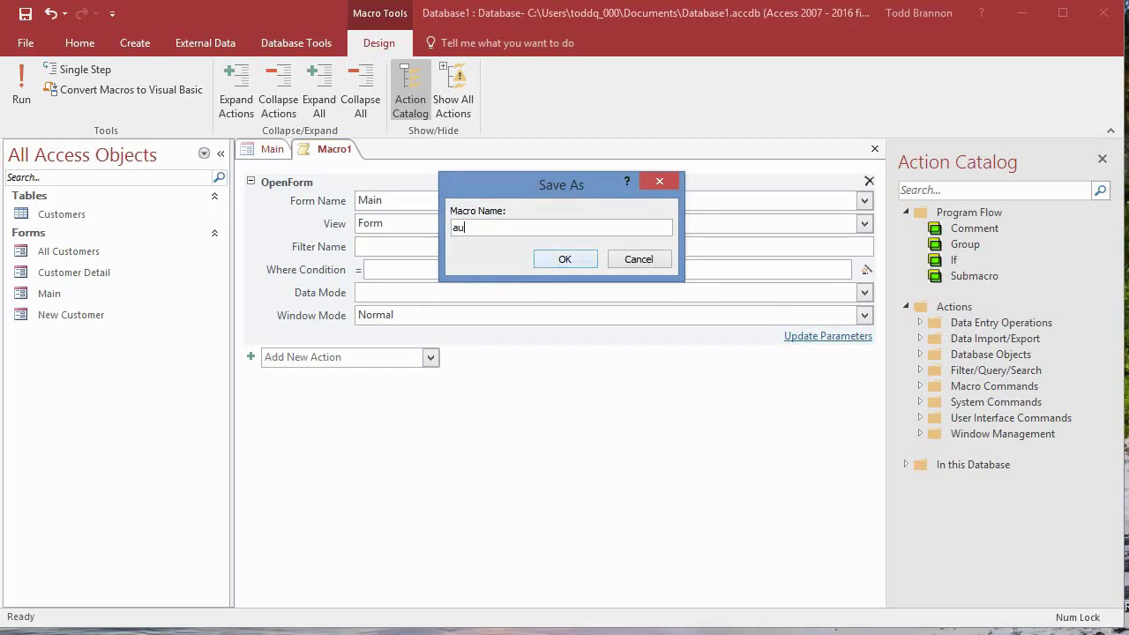
pyautogui.write('toexec')
pyautogui.click(565, 258)
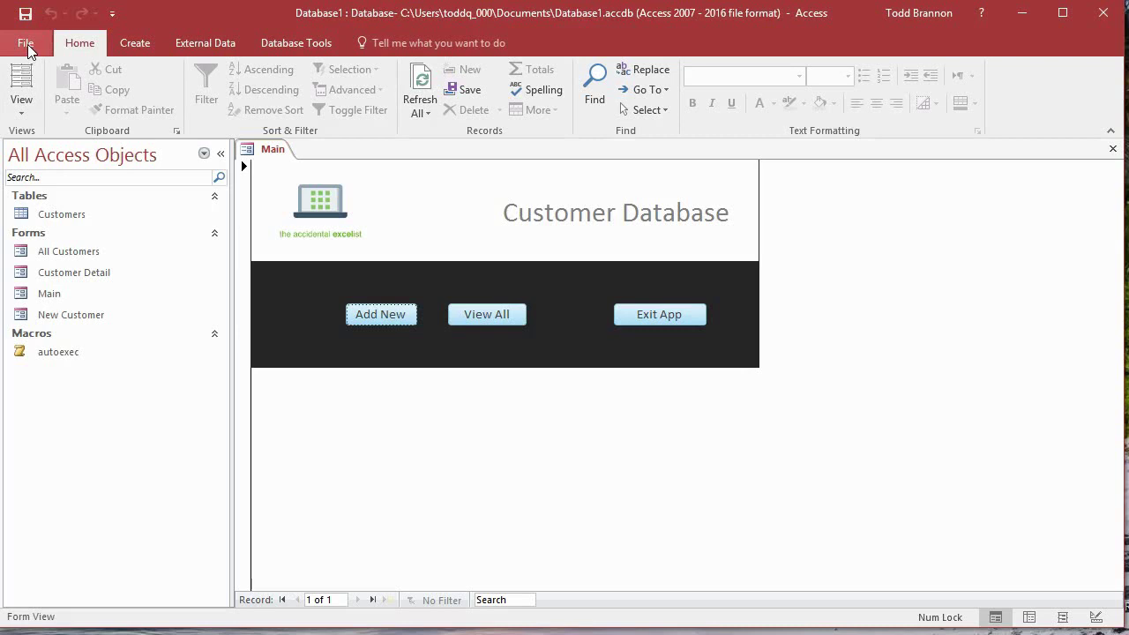
# Save the database as an Access Database named CustomerDatabase in OneDrive Documents
pyautogui.click(27, 46)
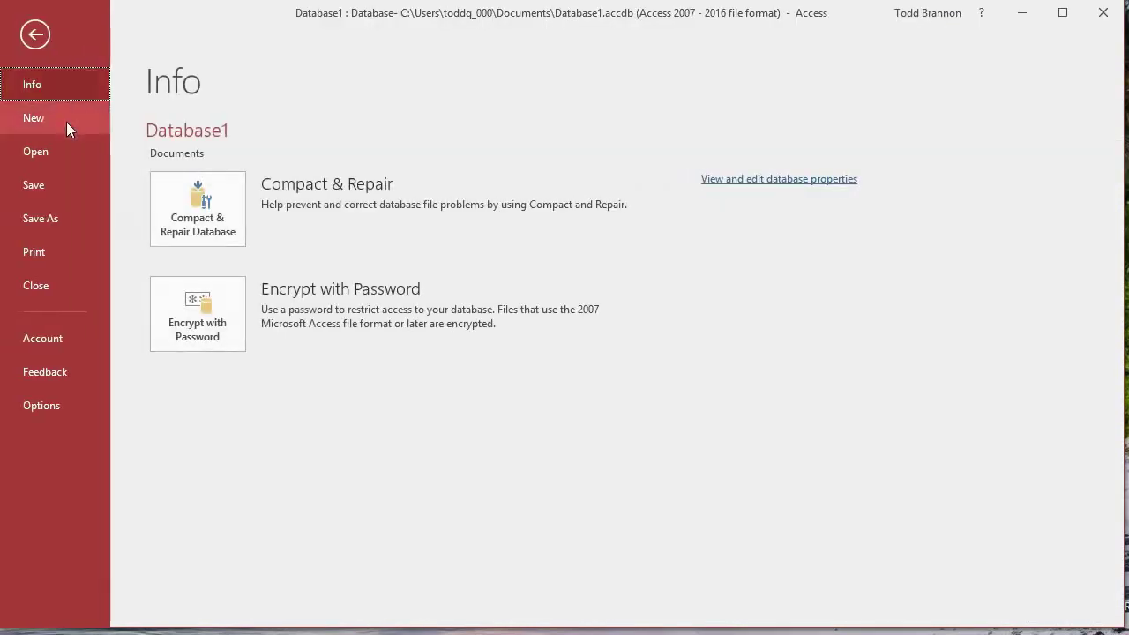
pyautogui.click(59, 218)
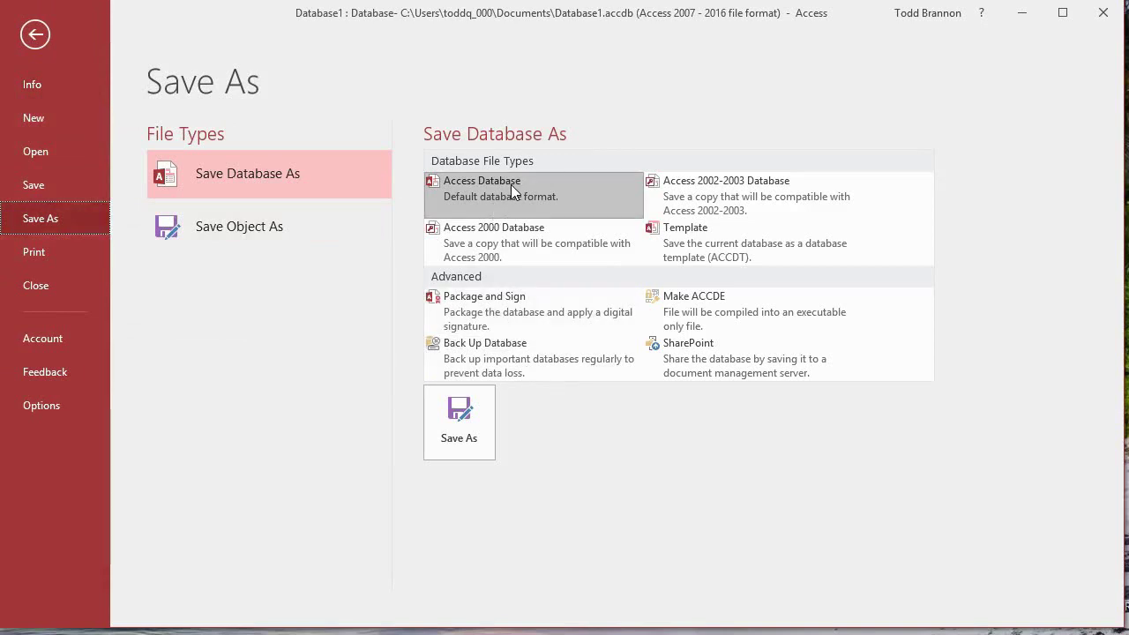
pyautogui.click(463, 433)
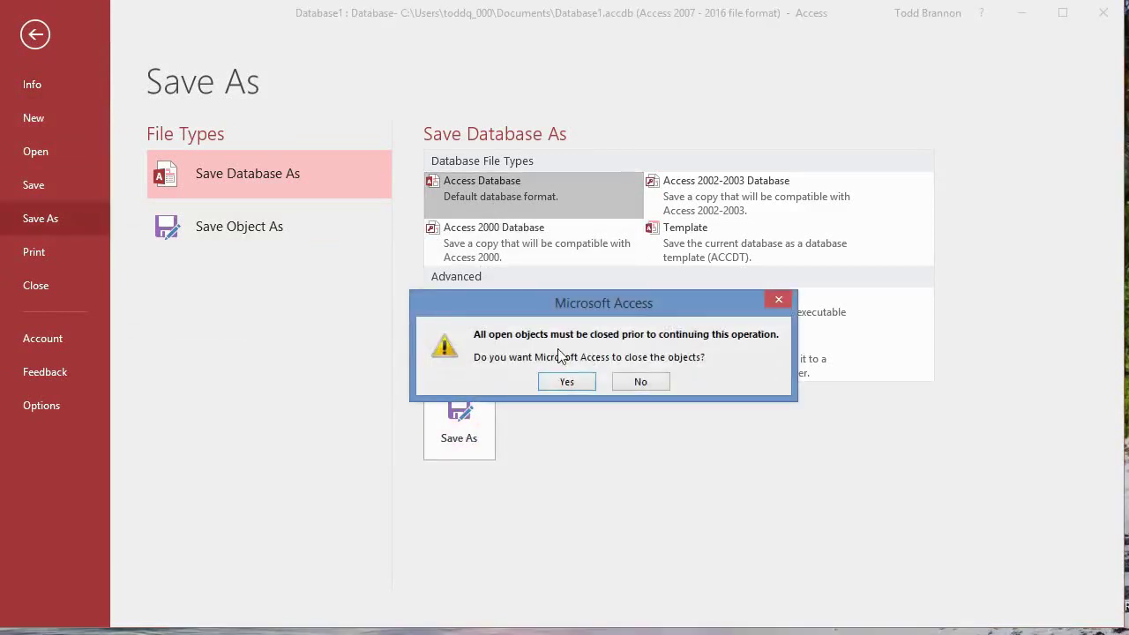
pyautogui.click(565, 383)
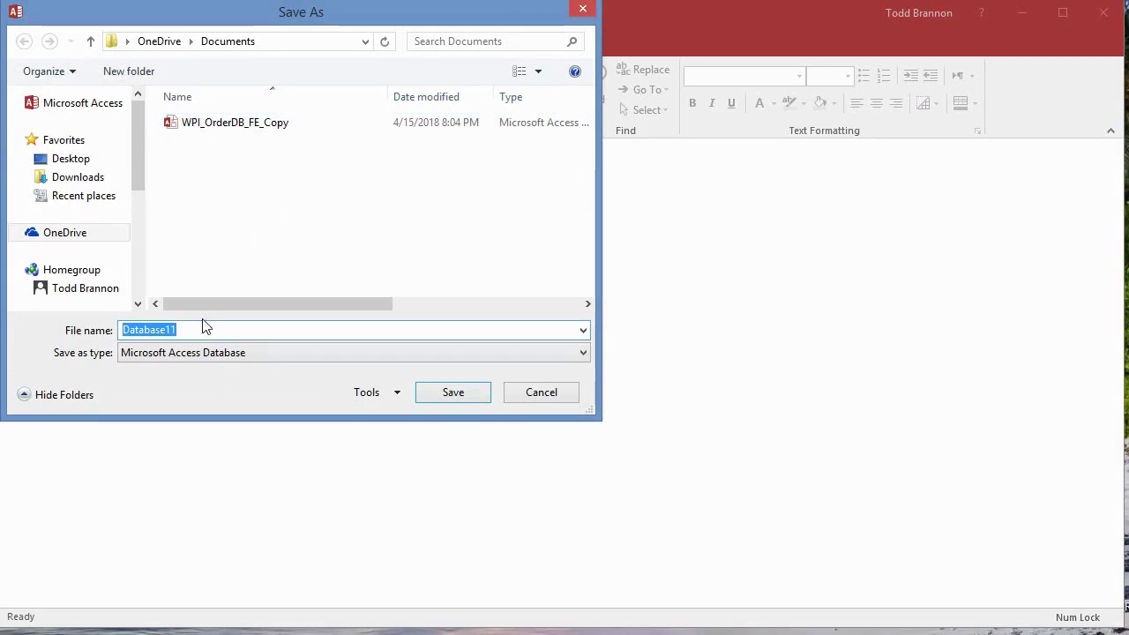
pyautogui.write('Custo')
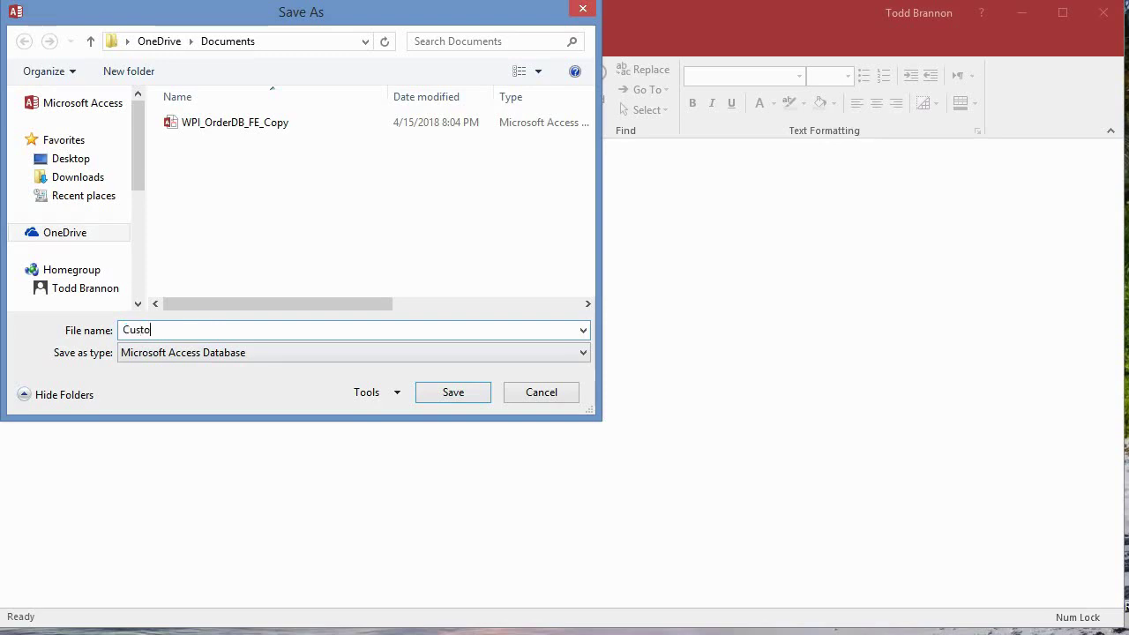
pyautogui.write('merDatabase')
pyautogui.click(432, 397)
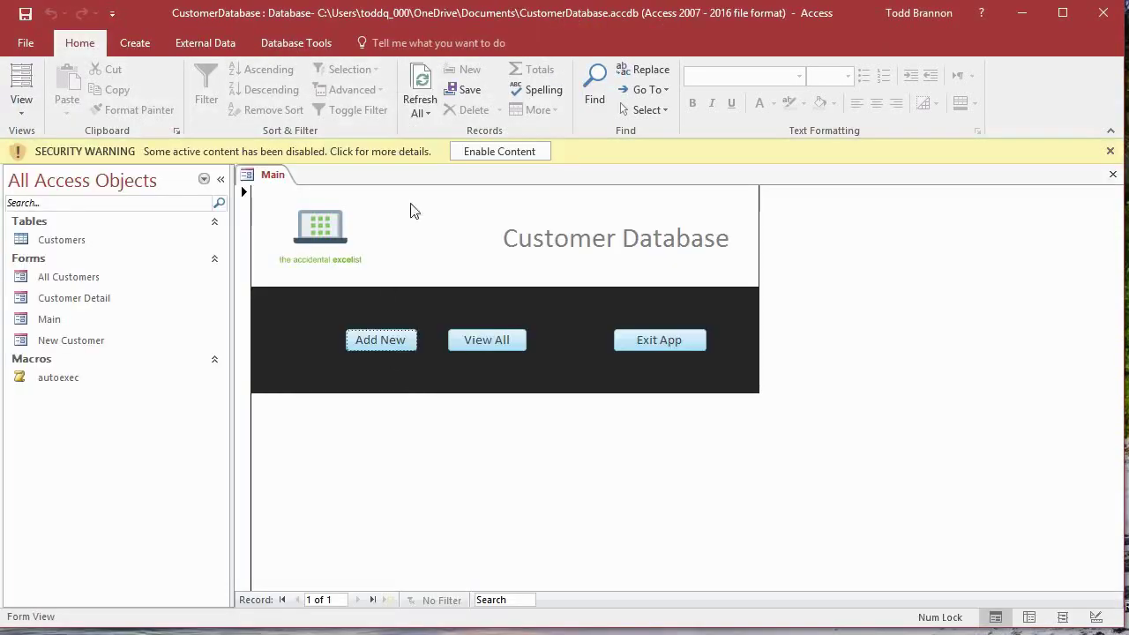
# Enable the database's active content, then exit Access
pyautogui.click(518, 154)
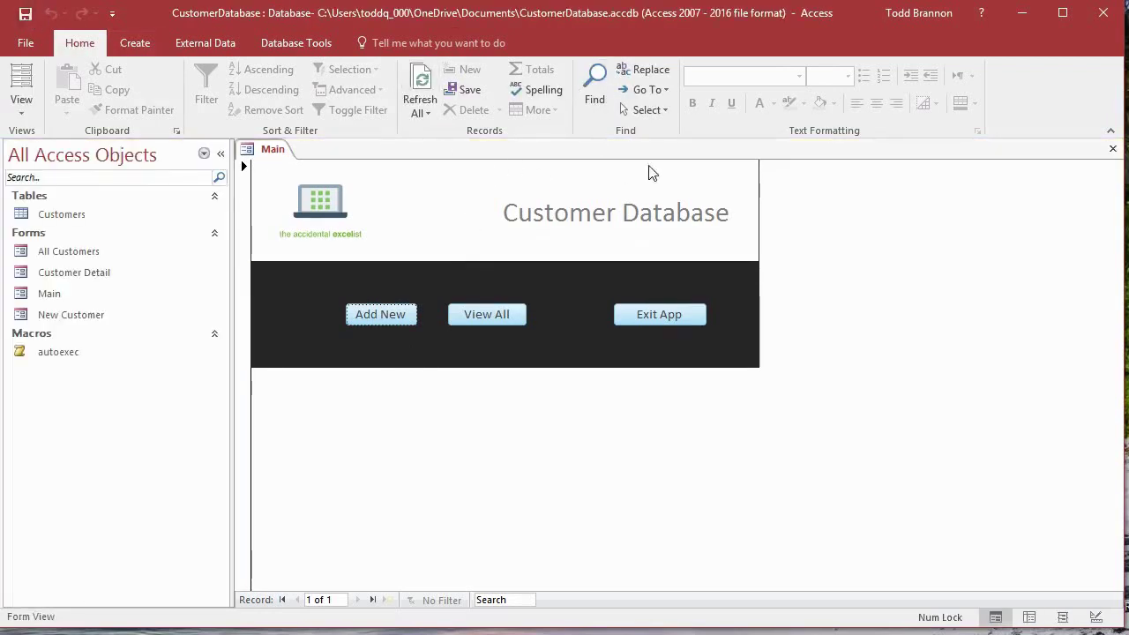
pyautogui.click(1098, 14)
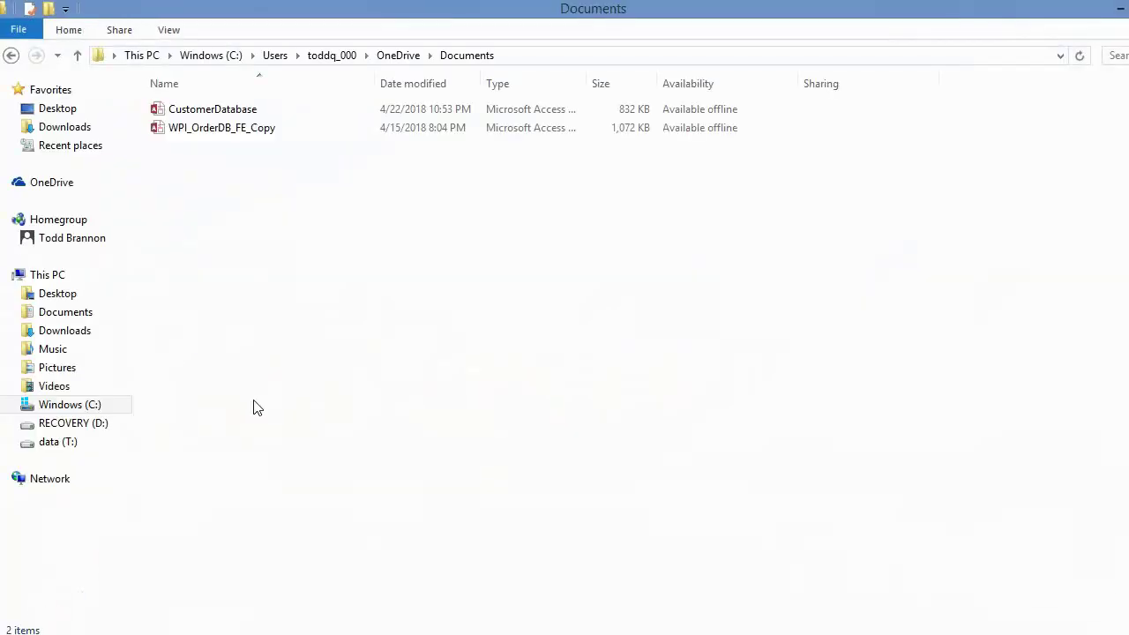
# Open CustomerDatabase, collapse its navigation pane, close Access and reopen the file
pyautogui.doubleClick(237, 110)
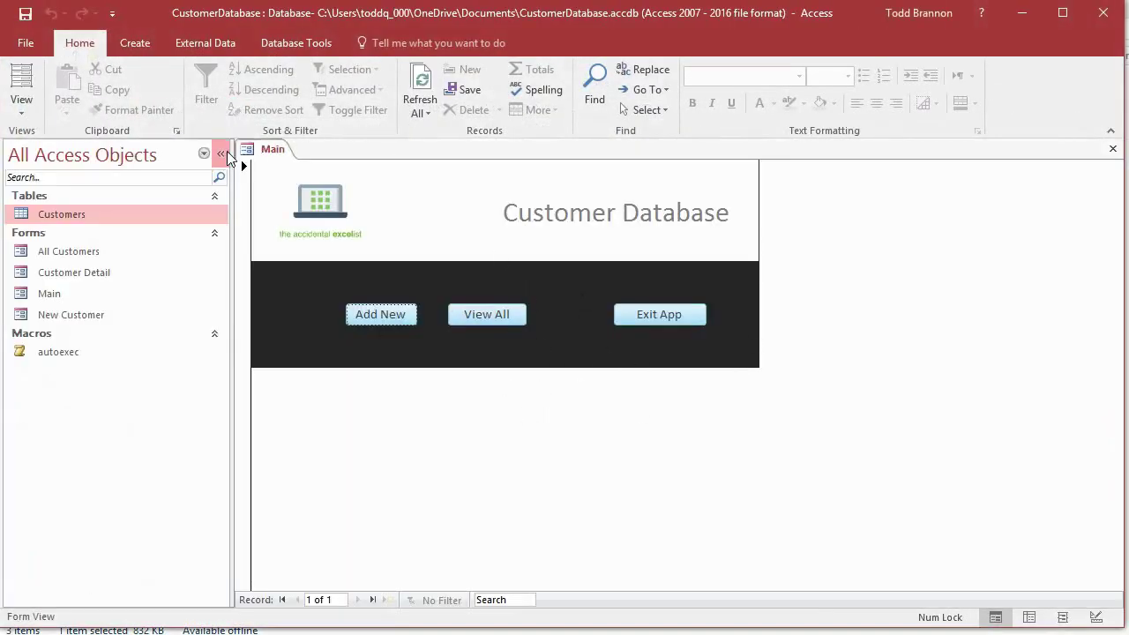
pyautogui.click(221, 153)
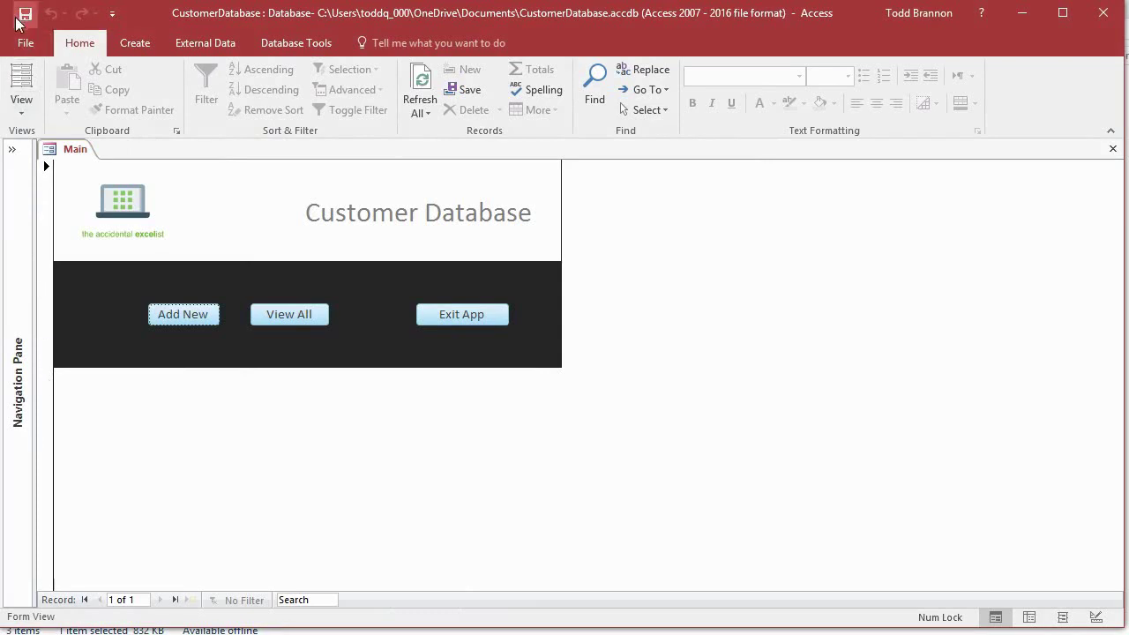
pyautogui.click(1103, 13)
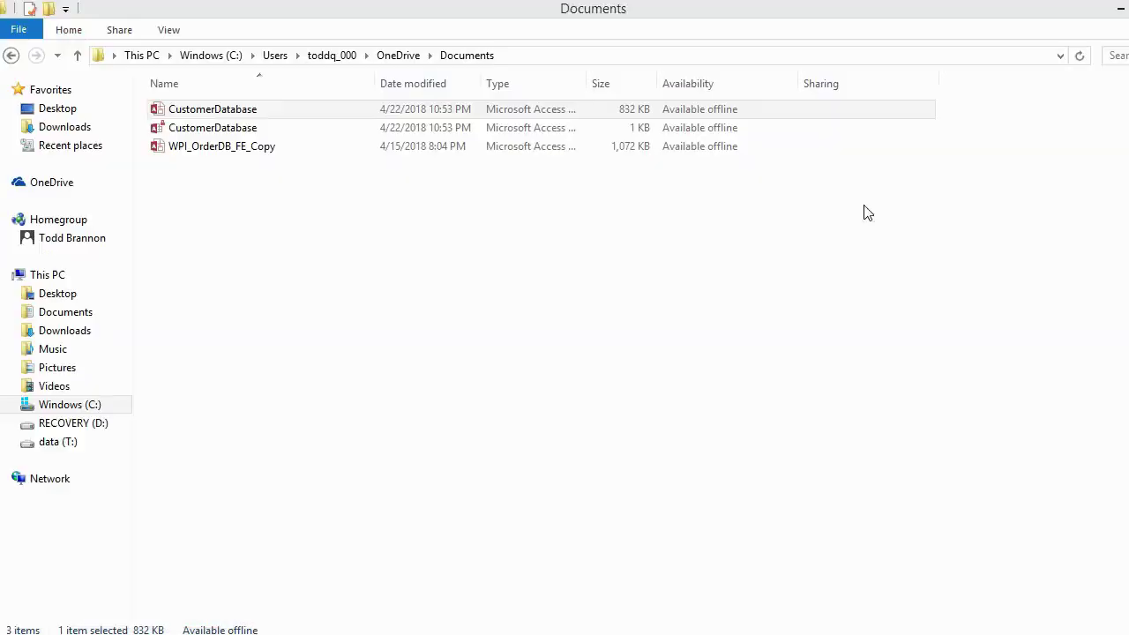
pyautogui.doubleClick(231, 112)
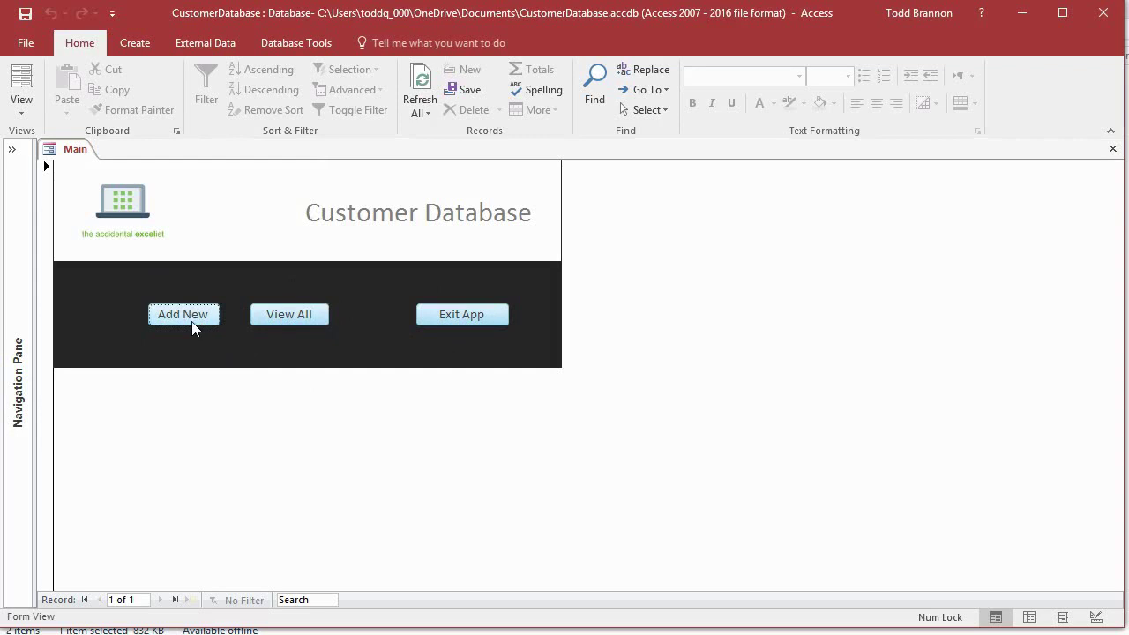
pyautogui.click(186, 316)
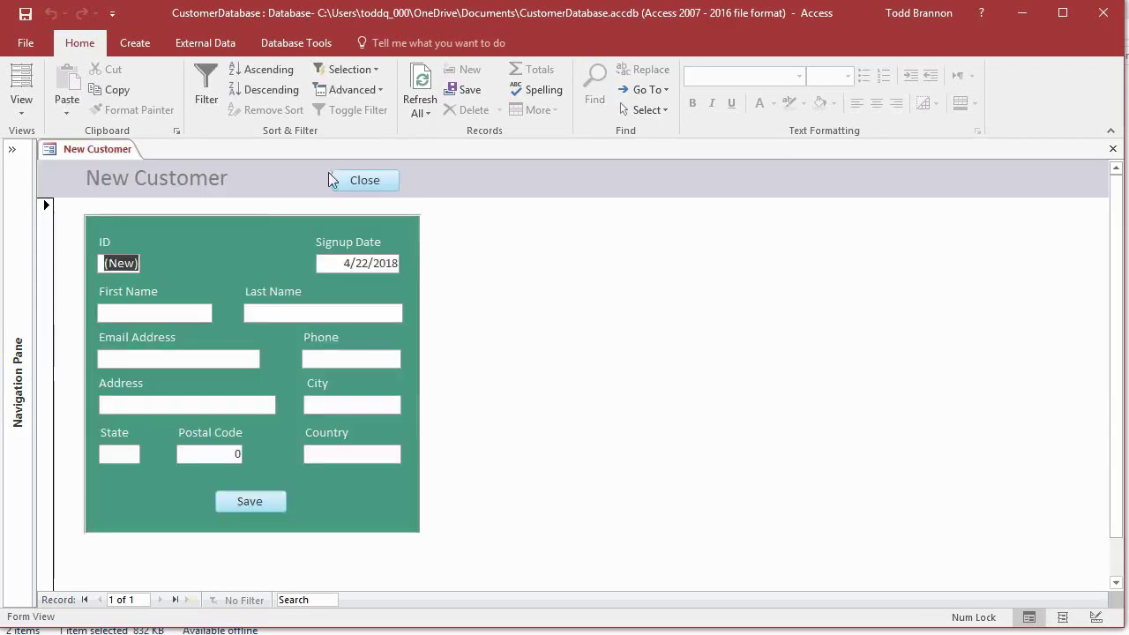
pyautogui.click(394, 183)
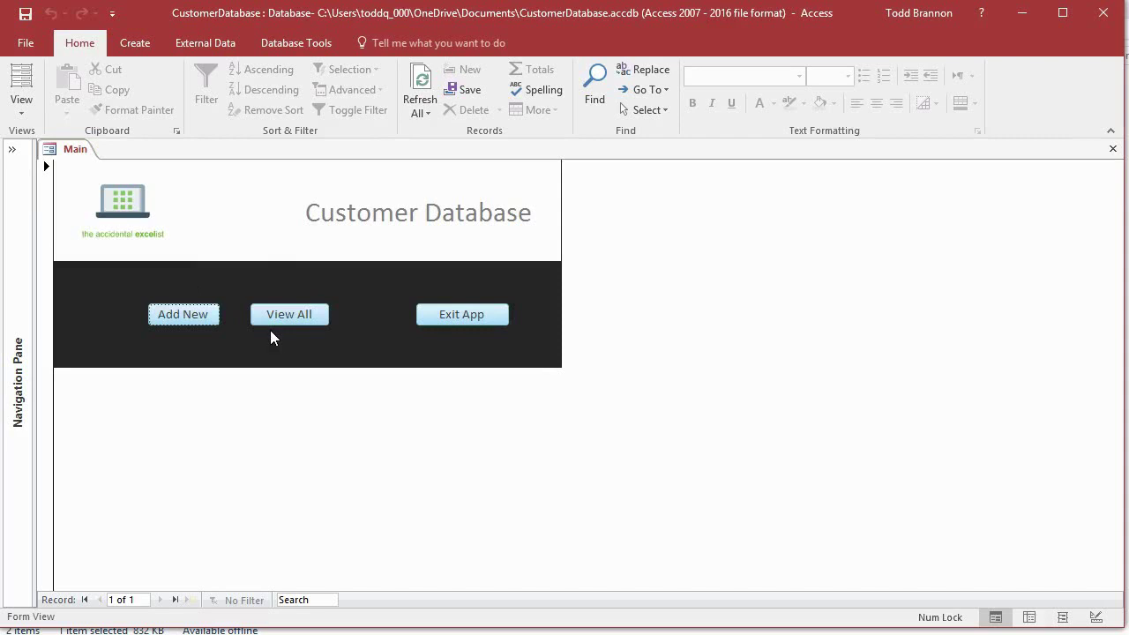
pyautogui.click(295, 324)
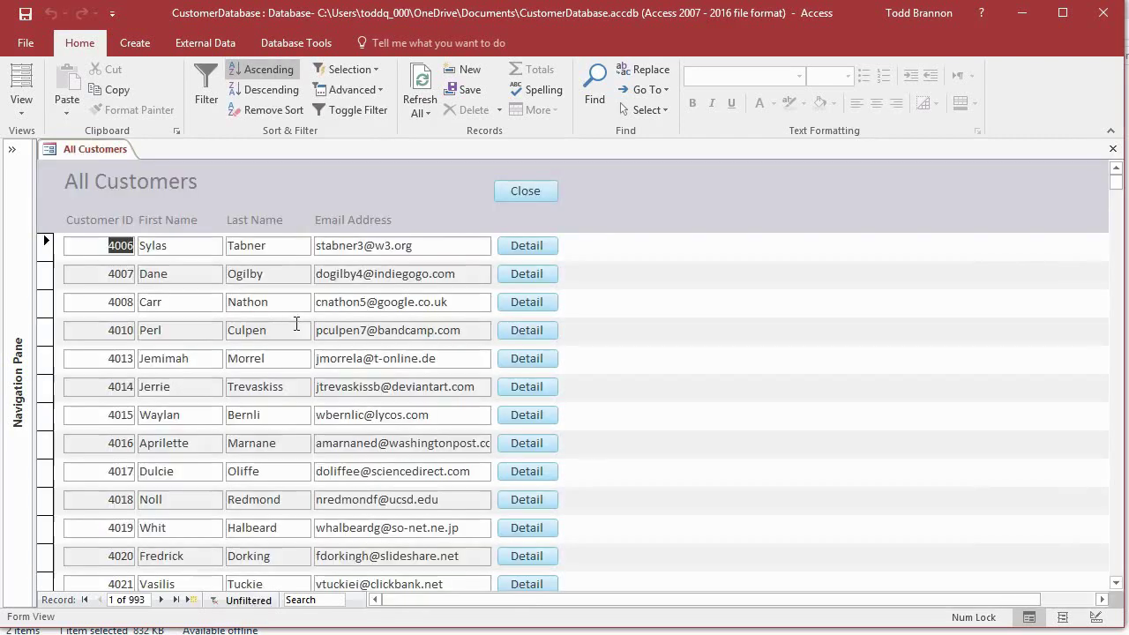
pyautogui.click(519, 334)
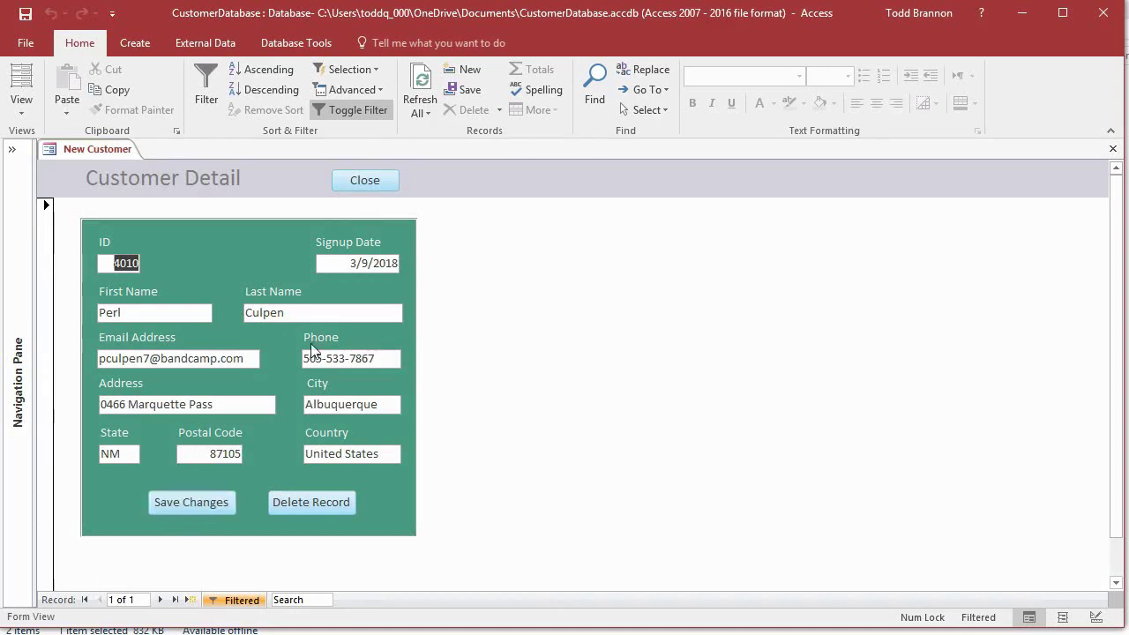
pyautogui.click(369, 182)
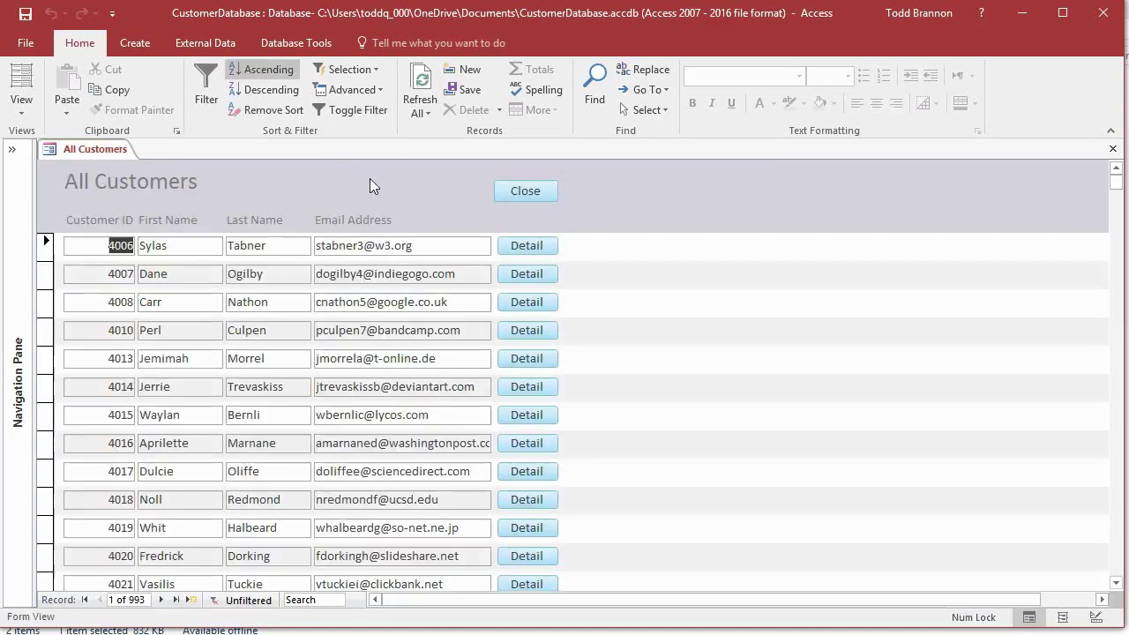
pyautogui.click(510, 196)
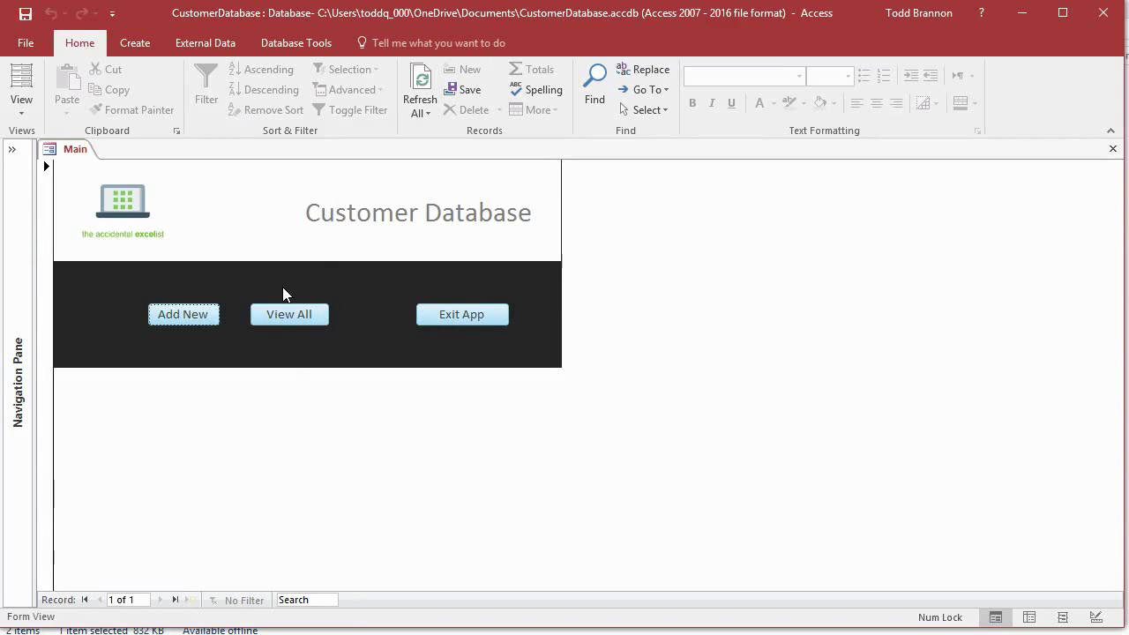
pyautogui.click(450, 315)
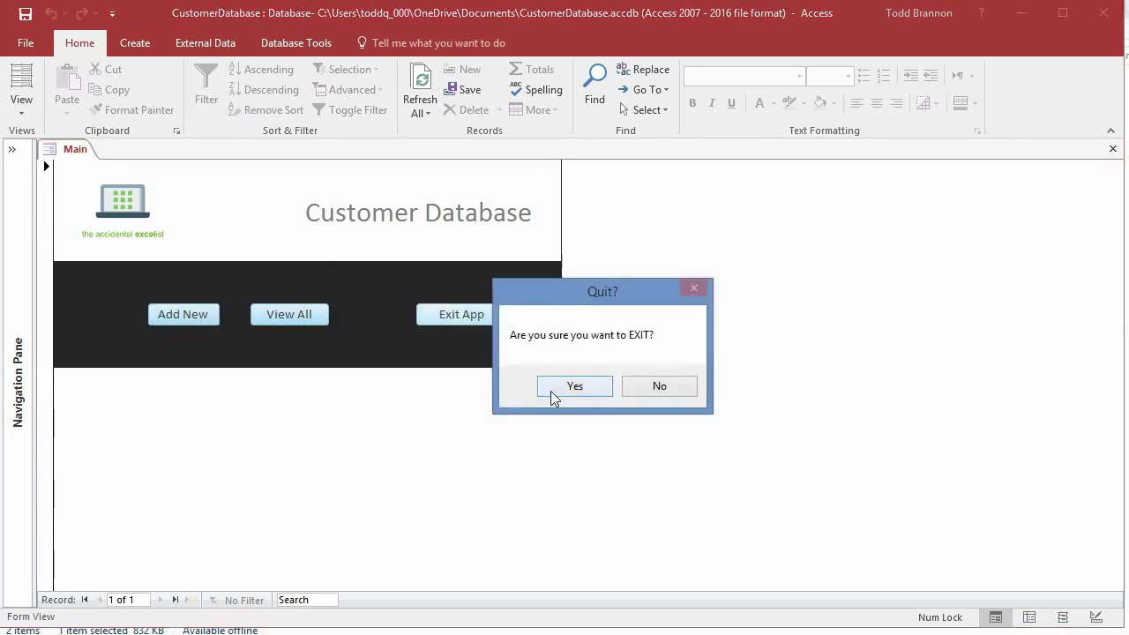
pyautogui.click(555, 390)
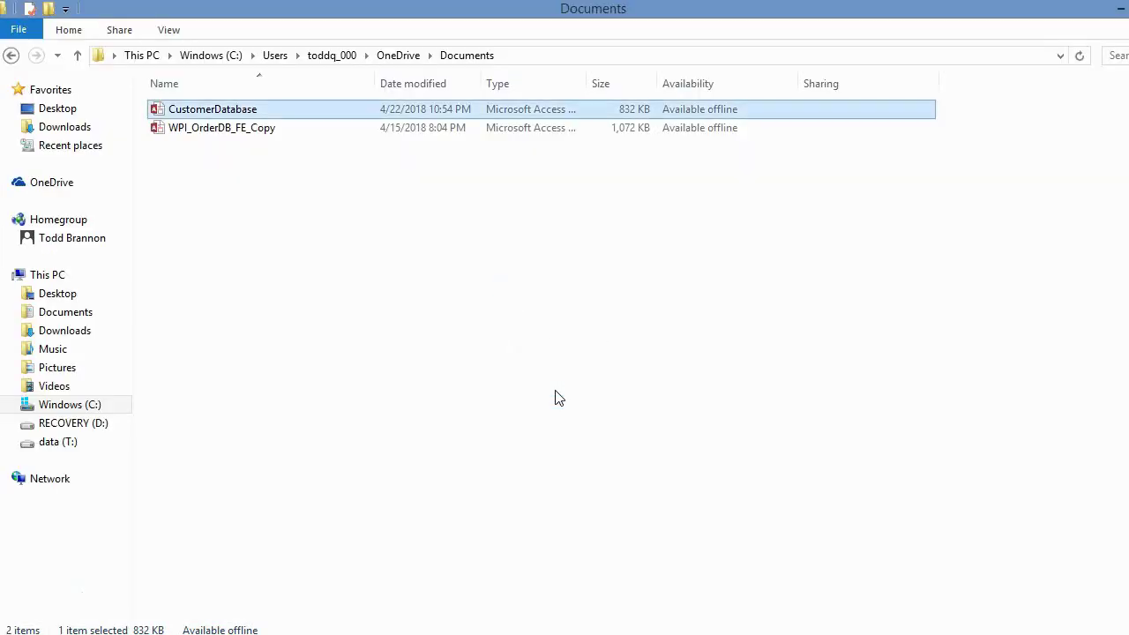
pyautogui.doubleClick(177, 111)
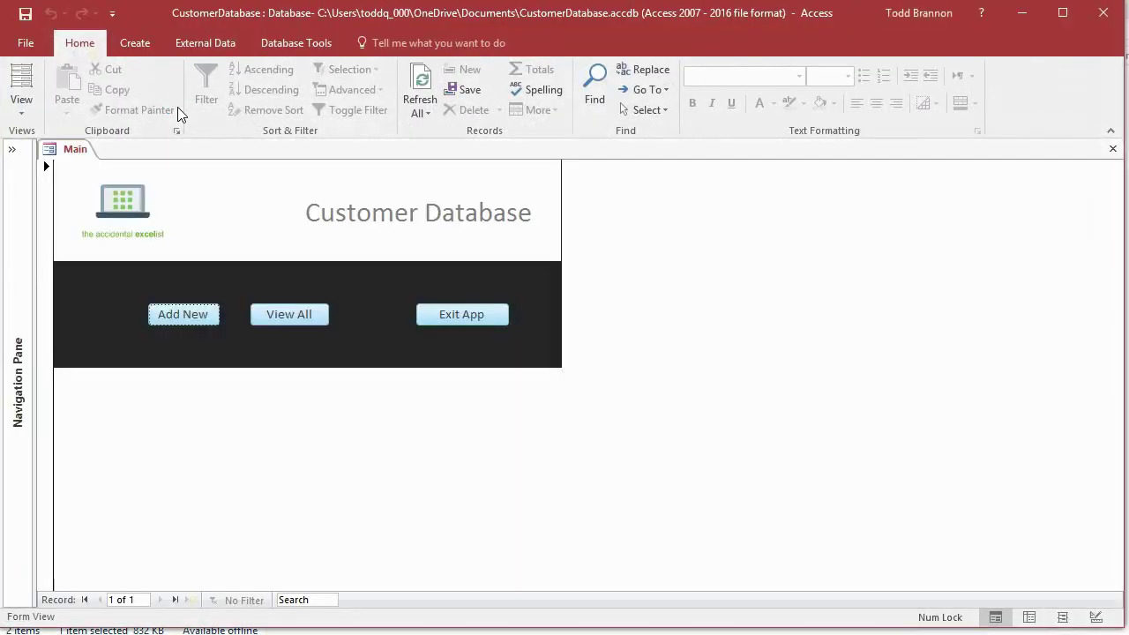